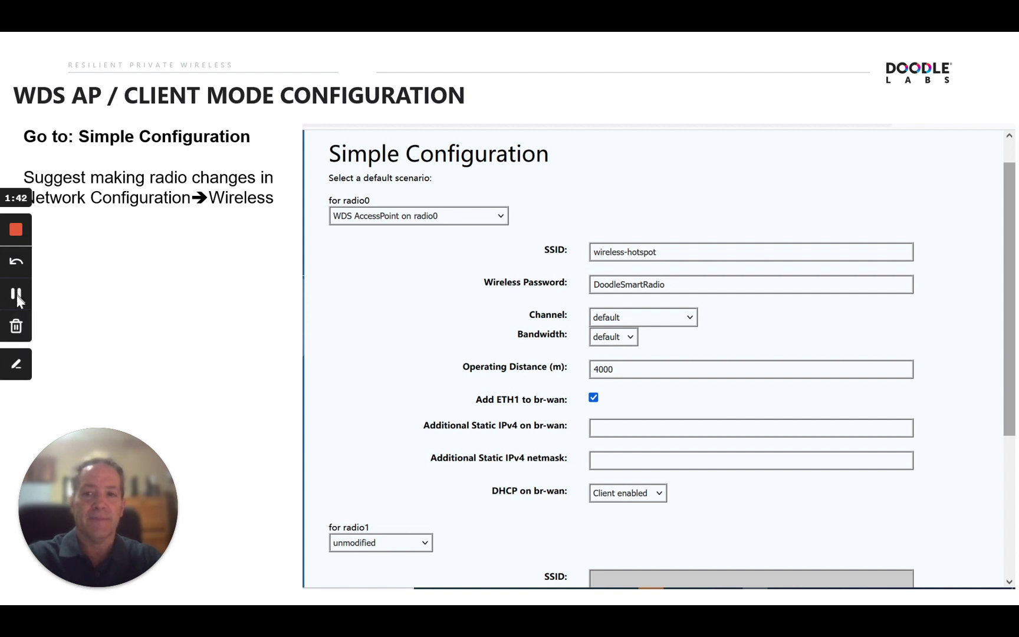
- End the slide show, switch to Firefox and review the radio's network and wireless details on the status overview
key(Escape)
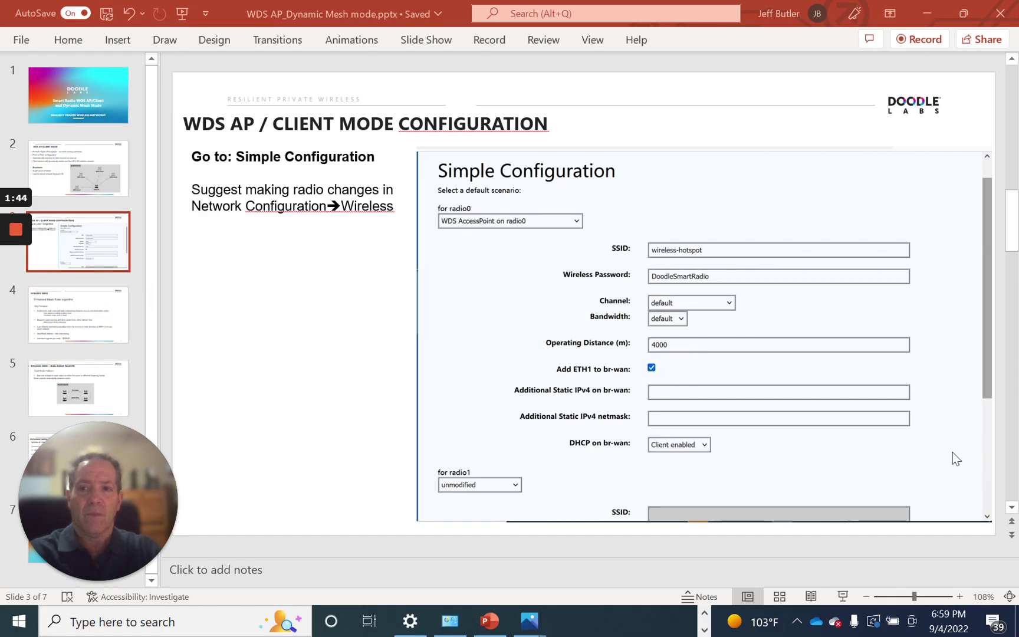
click(705, 630)
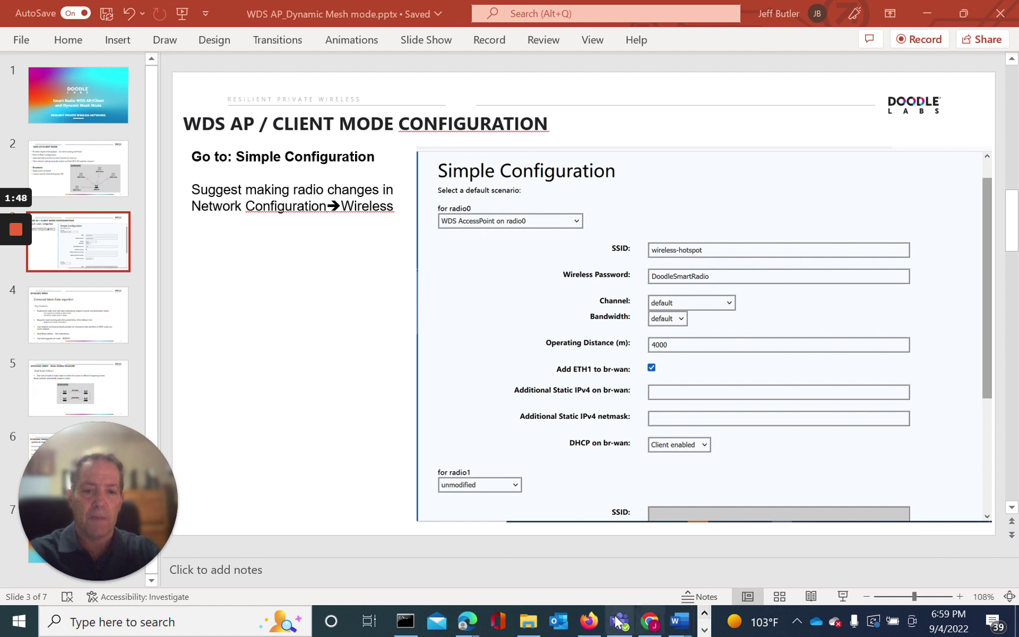
click(594, 620)
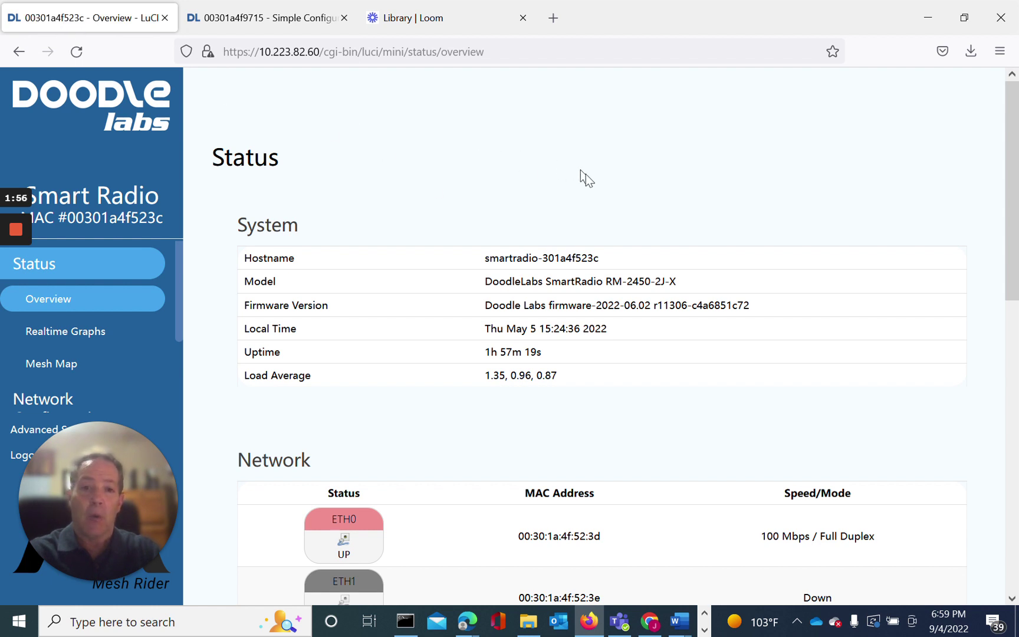
scroll(594, 179, down, 4)
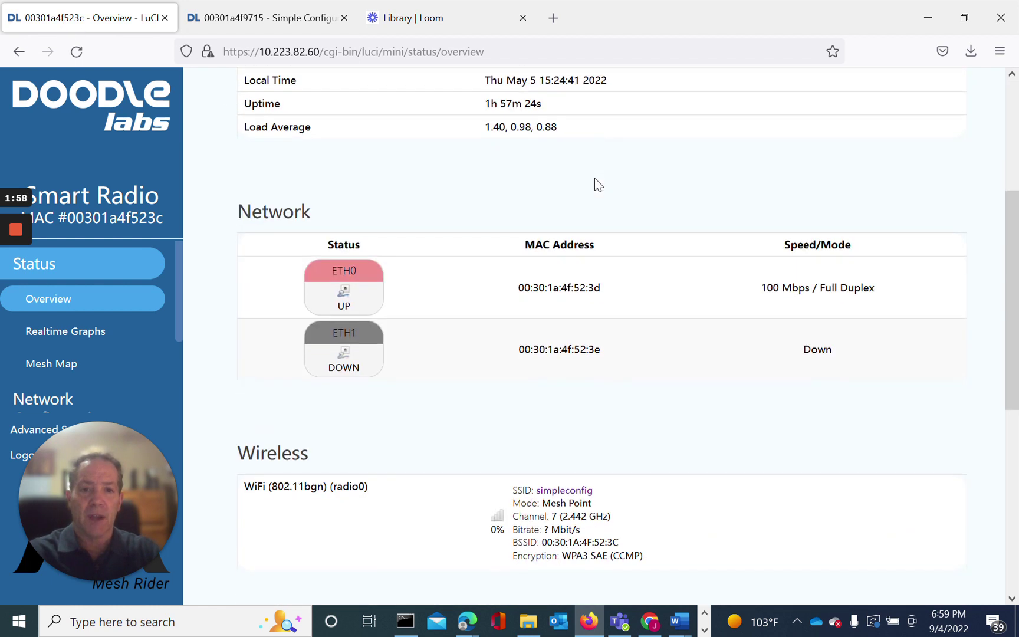
scroll(594, 178, down, 1)
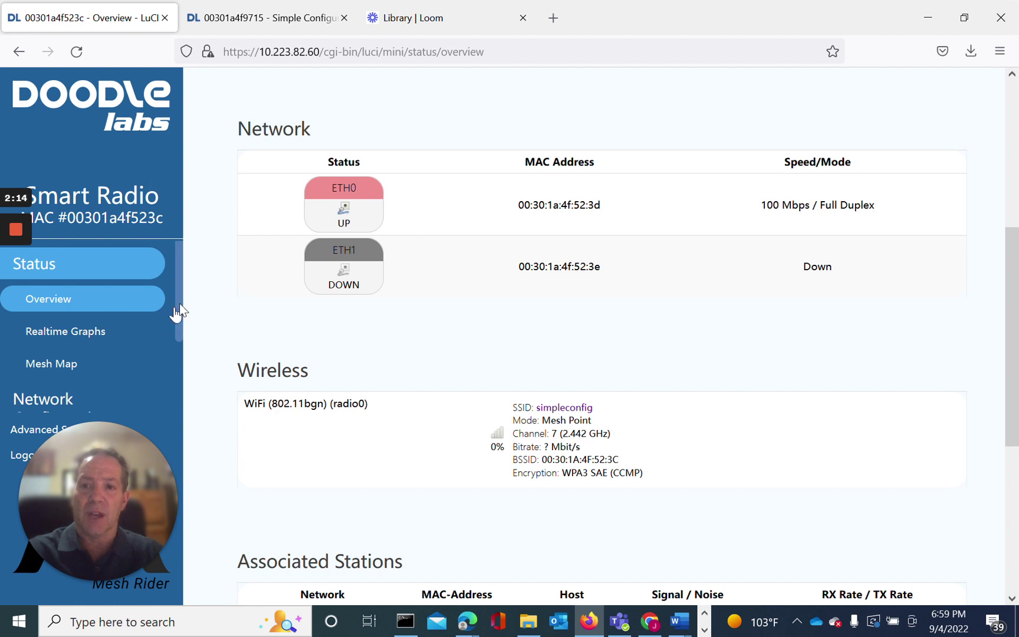
- Open the radio's Simple Configuration page, choose the WDS AccessPoint default scenario and apply it
drag(125, 472, 880, 534)
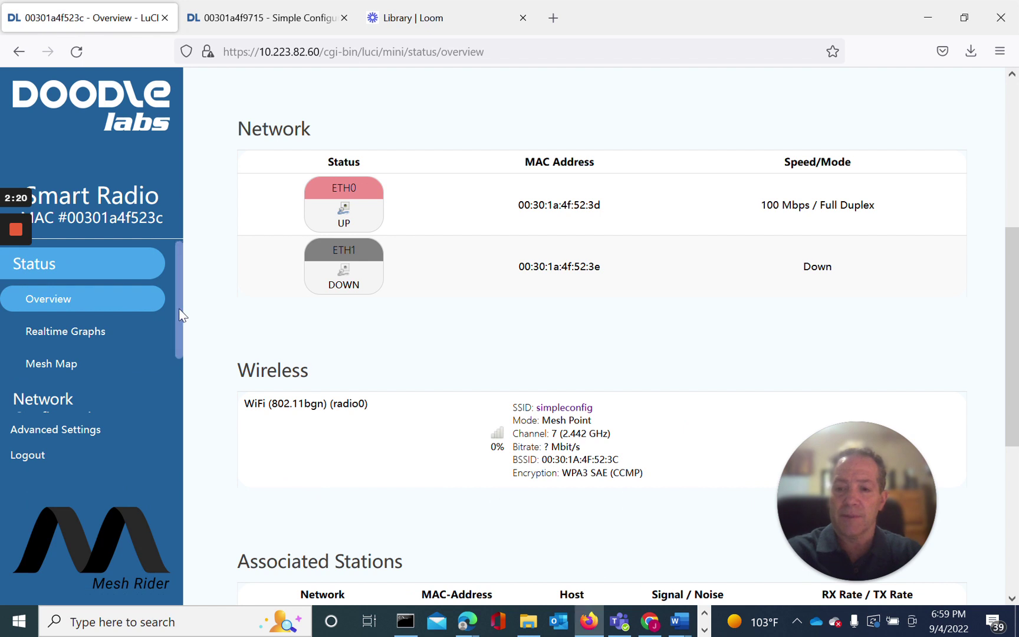
scroll(178, 307, down, 2)
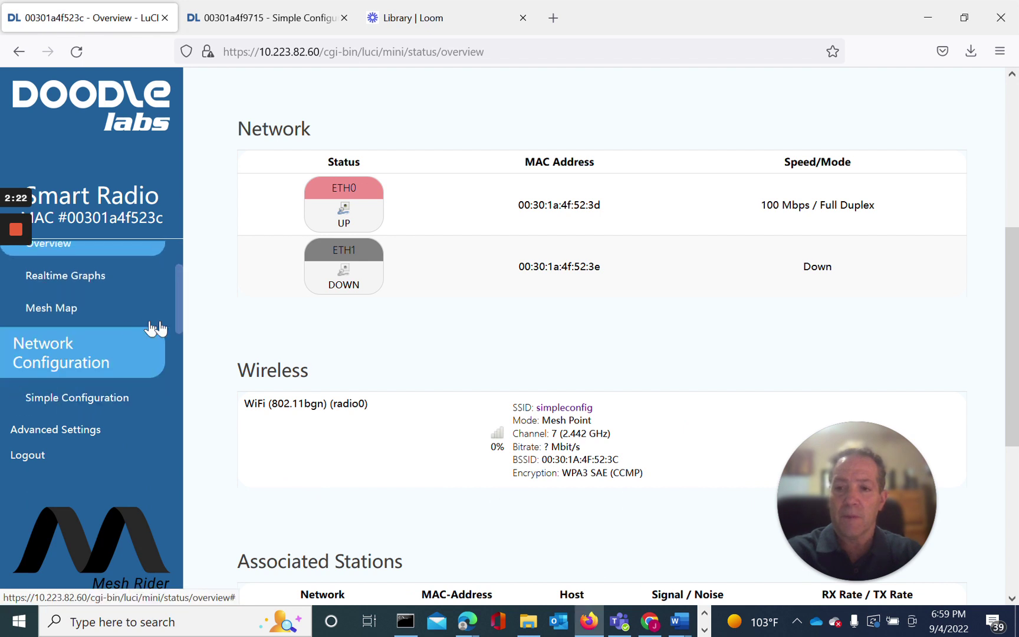
click(75, 401)
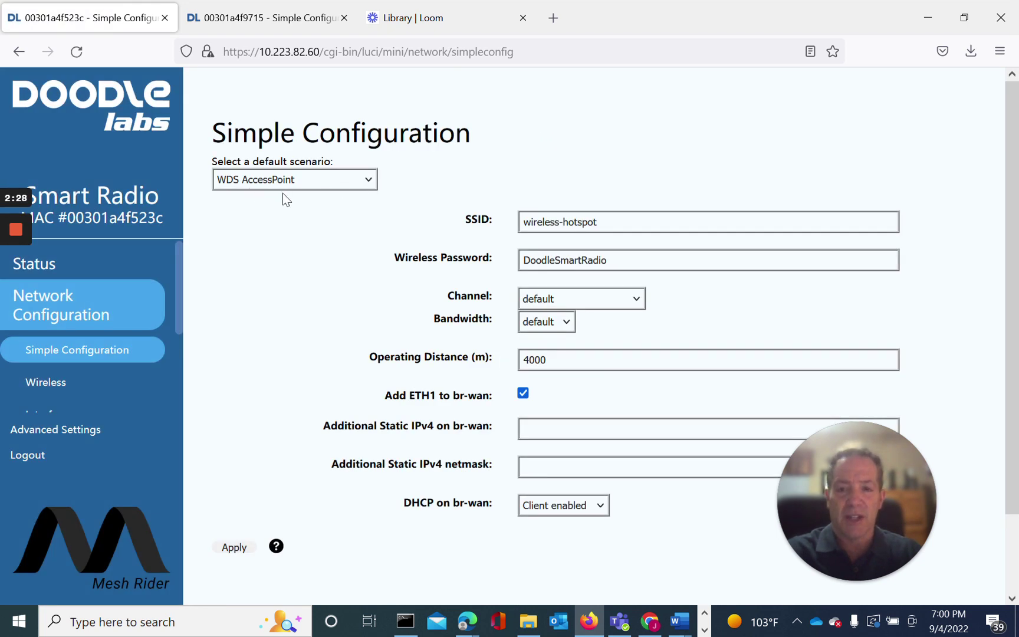
click(371, 182)
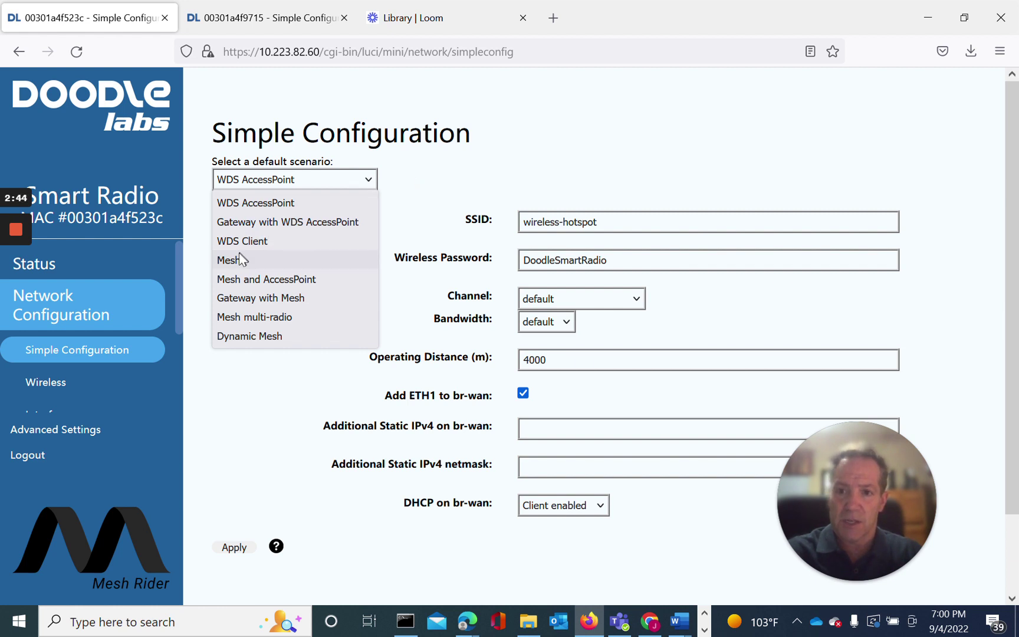
click(254, 203)
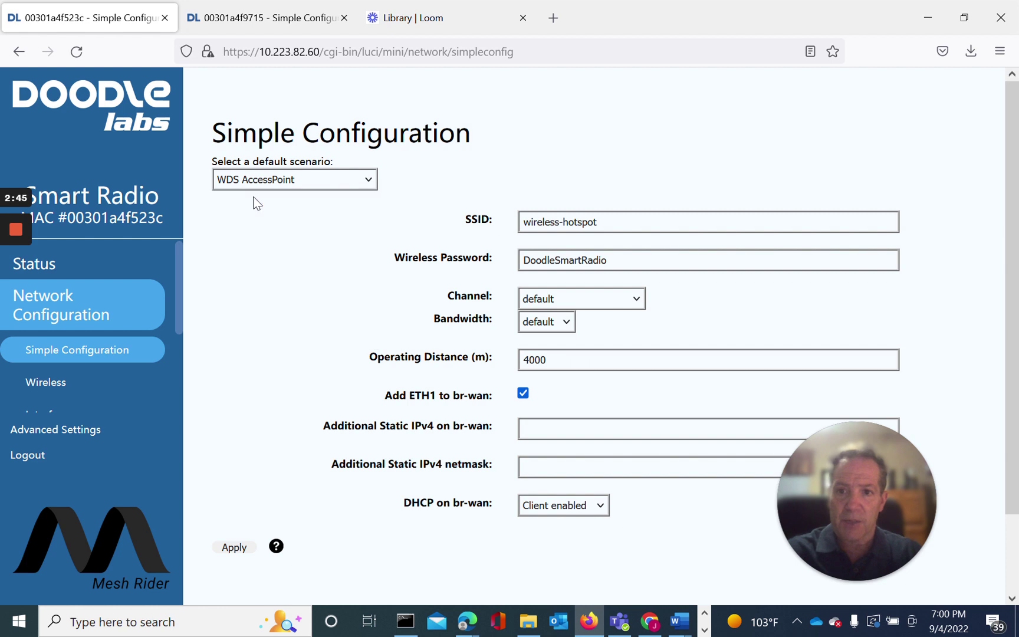
click(235, 552)
scroll(626, 150, down, 3)
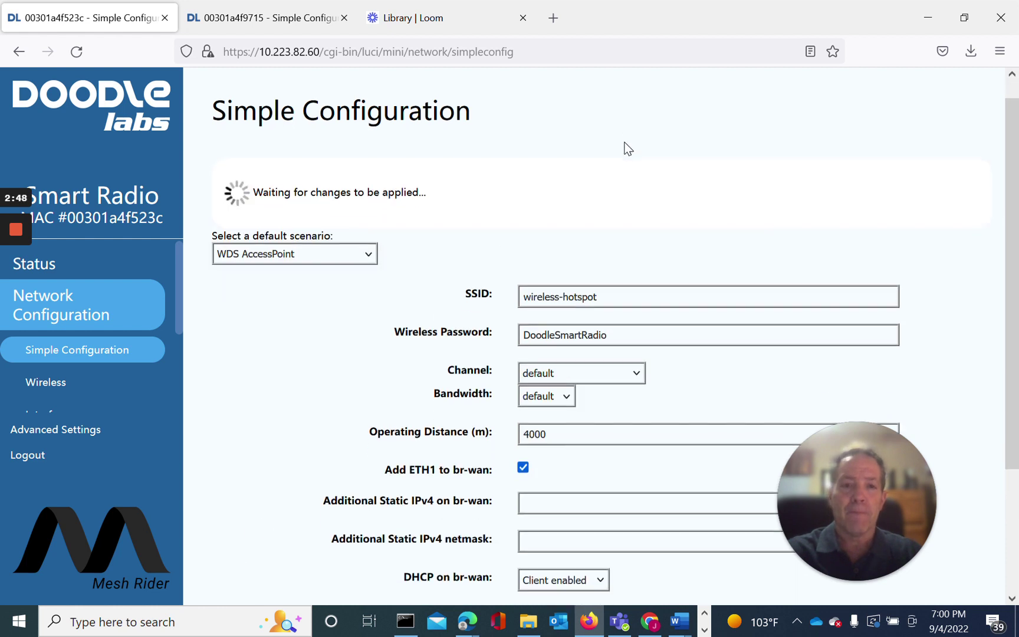
scroll(626, 145, down, 1)
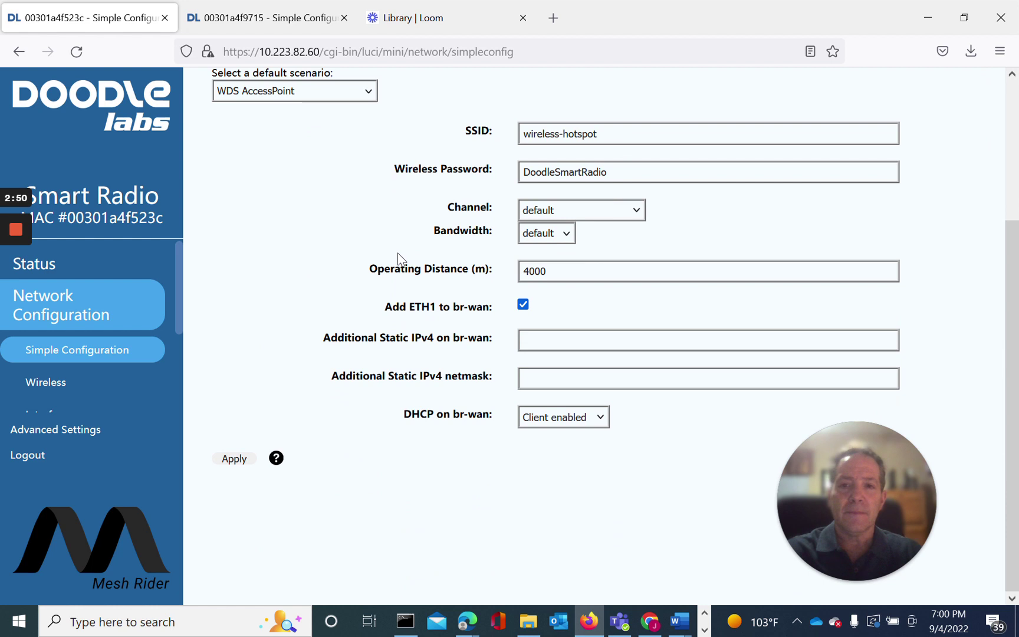
scroll(345, 221, up, 3)
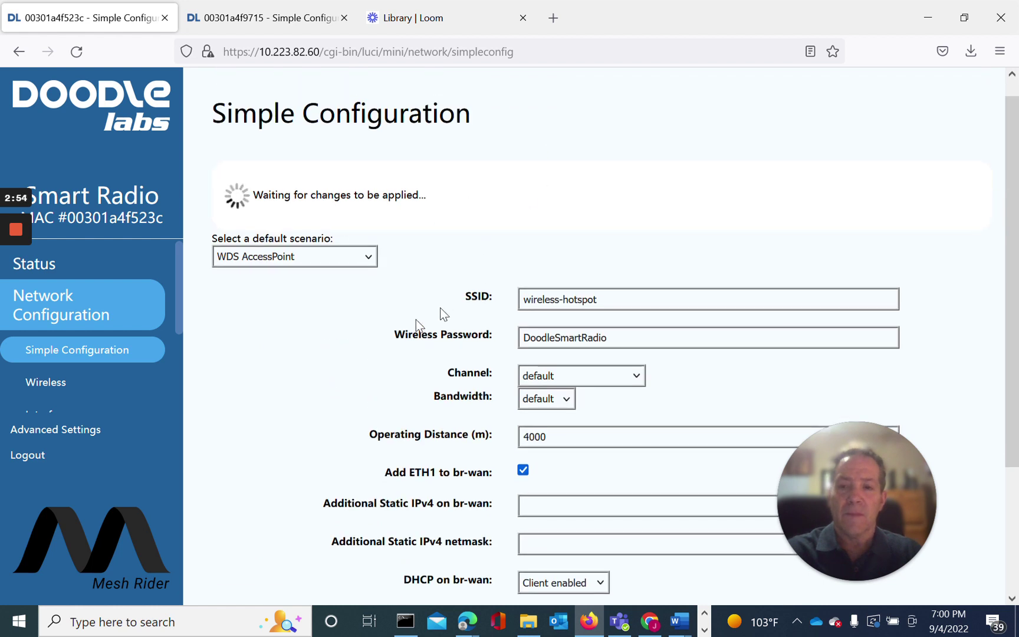
scroll(339, 337, down, 2)
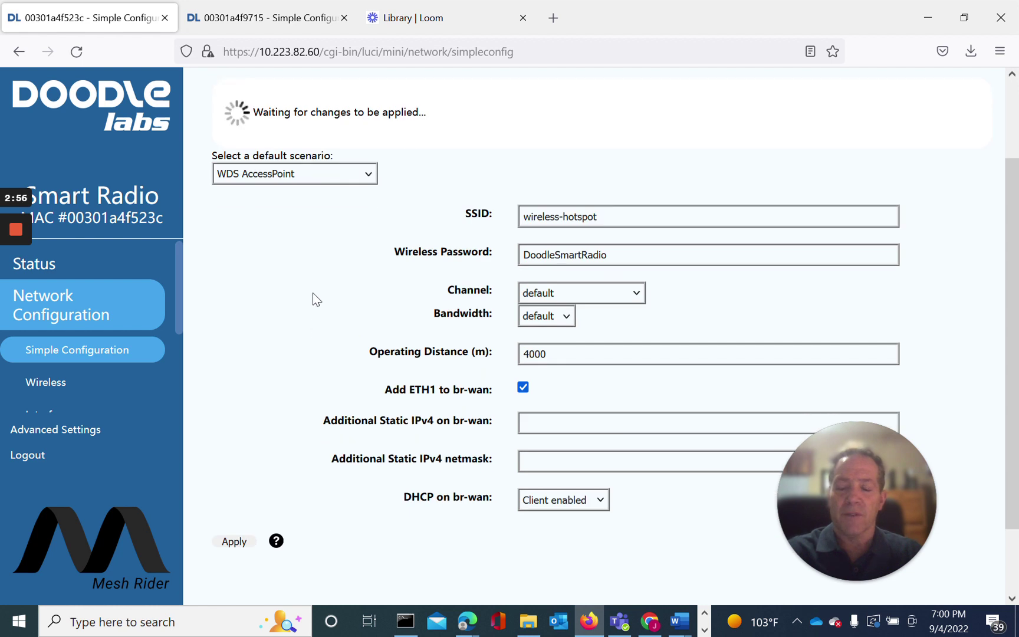
mouse_move(22, 263)
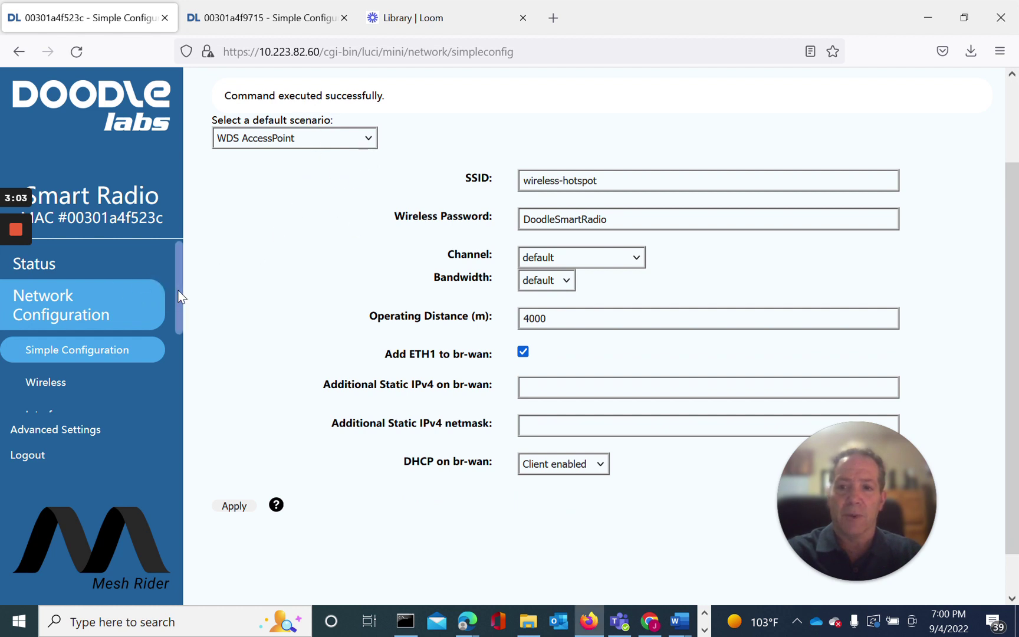
- Open the status overview and examine the wireless mode, SSID, channel and associated stations
mouse_move(178, 290)
mouse_down()
mouse_move(178, 337)
mouse_move(181, 269)
mouse_up()
click(47, 263)
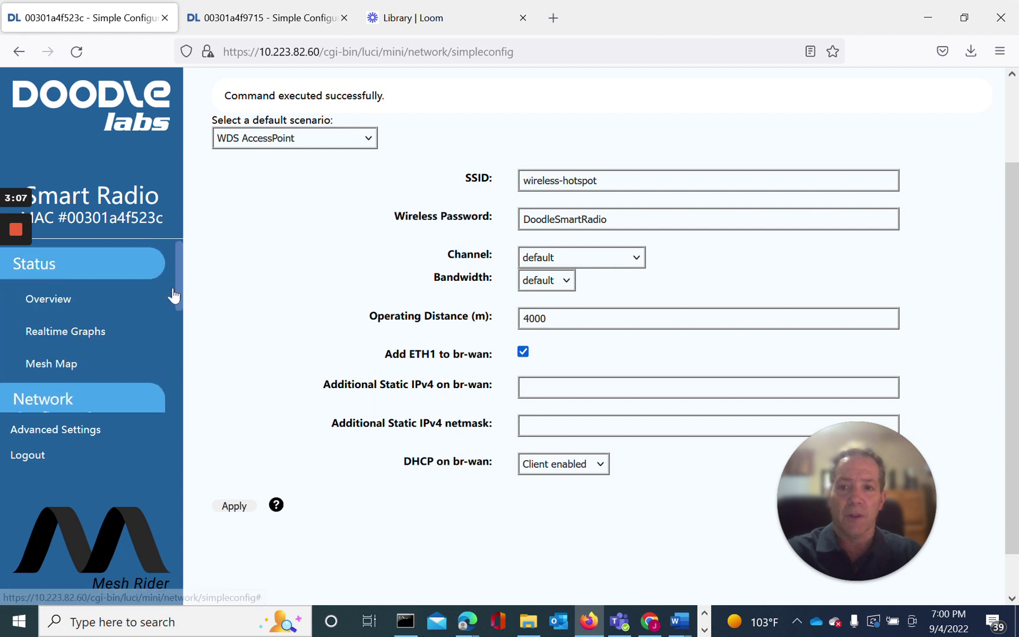
click(83, 296)
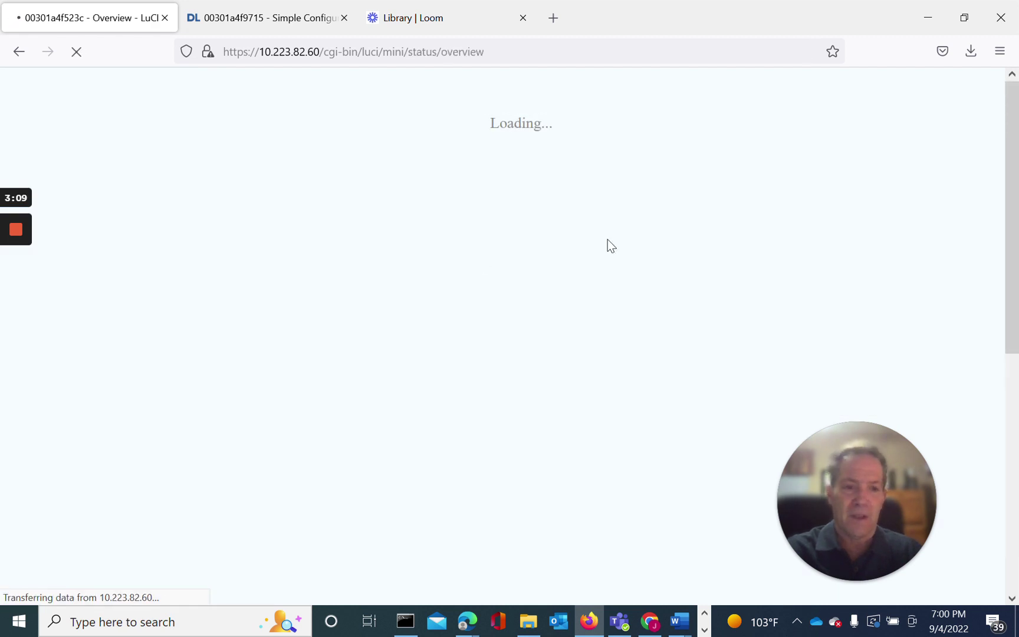
scroll(478, 368, down, 5)
scroll(478, 369, down, 2)
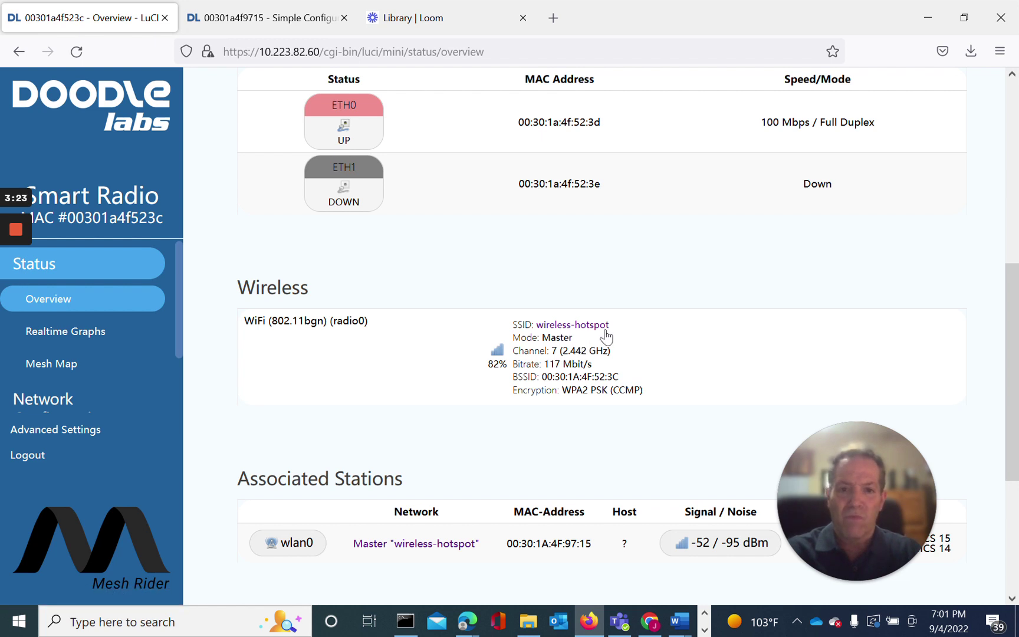
scroll(613, 331, down, 4)
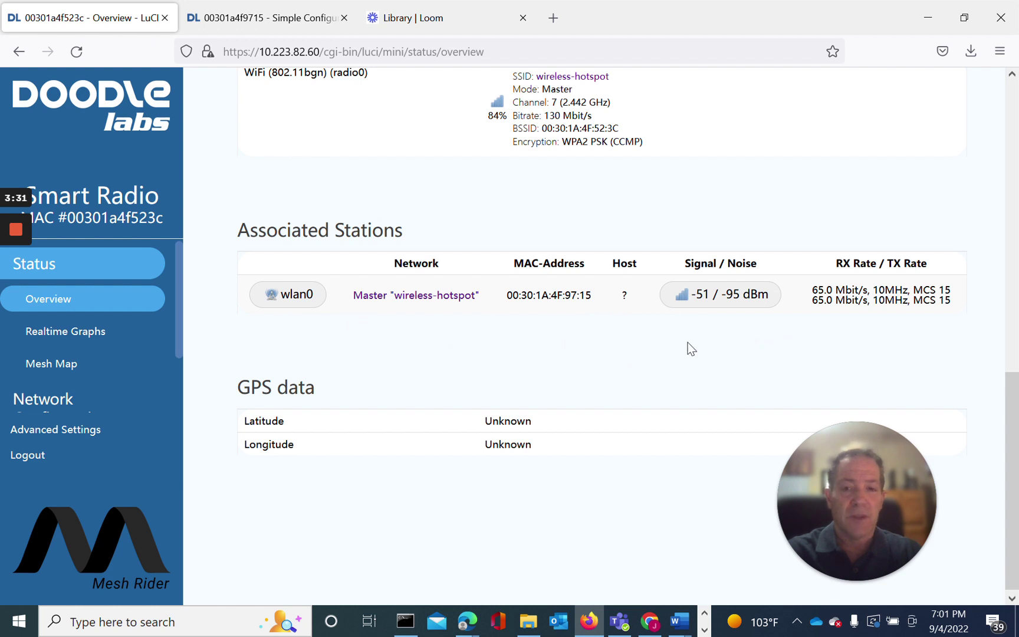
scroll(448, 201, up, 2)
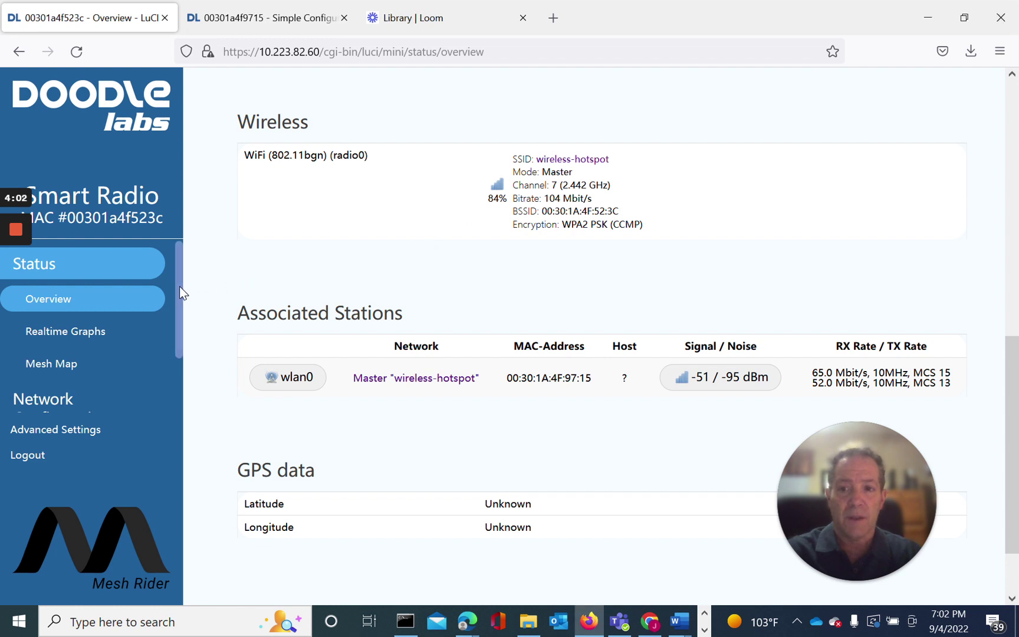
- In the wireless network configuration, set the wireless-hotspot network's operating channel to 11 (2462 MHz) and save and apply the change
scroll(179, 330, down, 2)
click(61, 351)
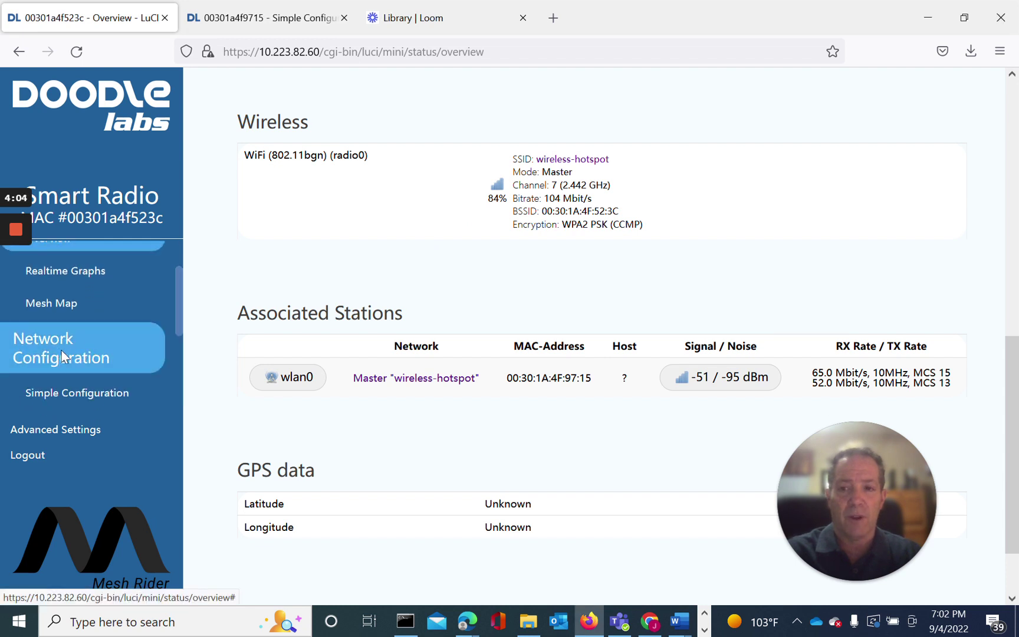
scroll(175, 318, down, 3)
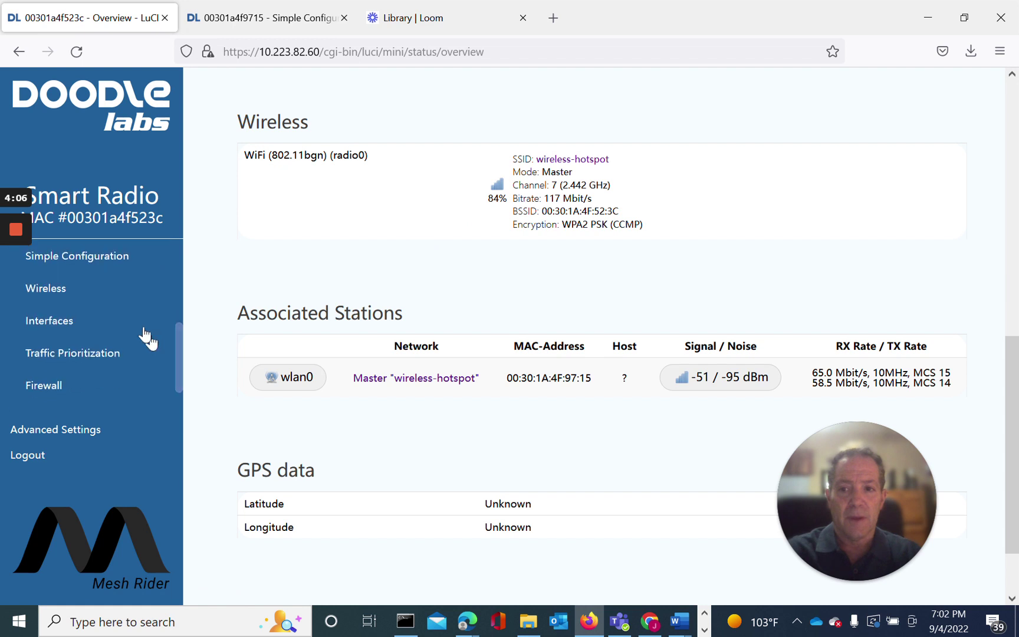
click(62, 298)
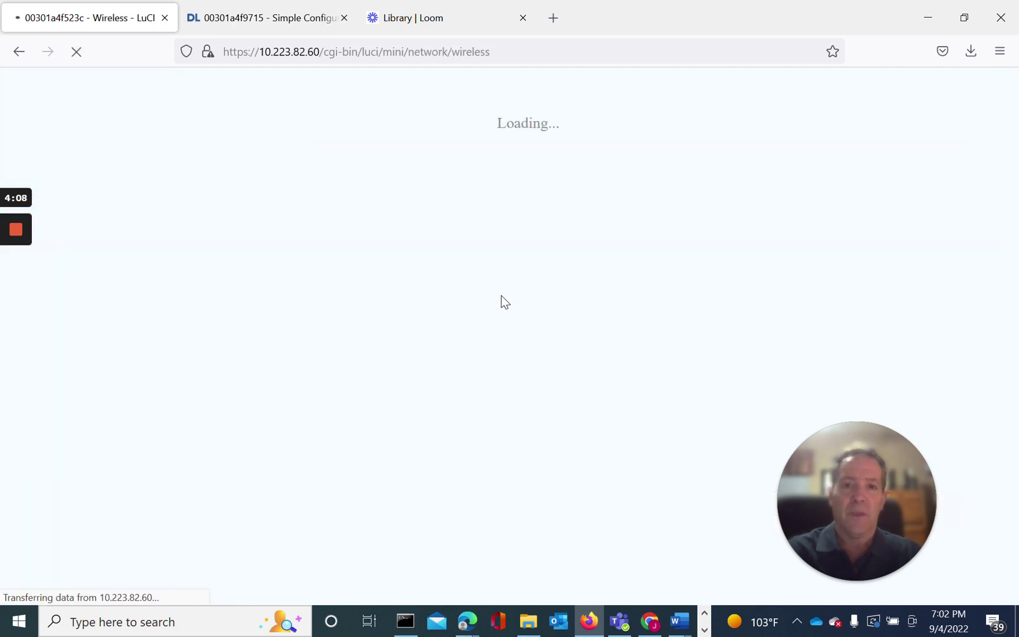
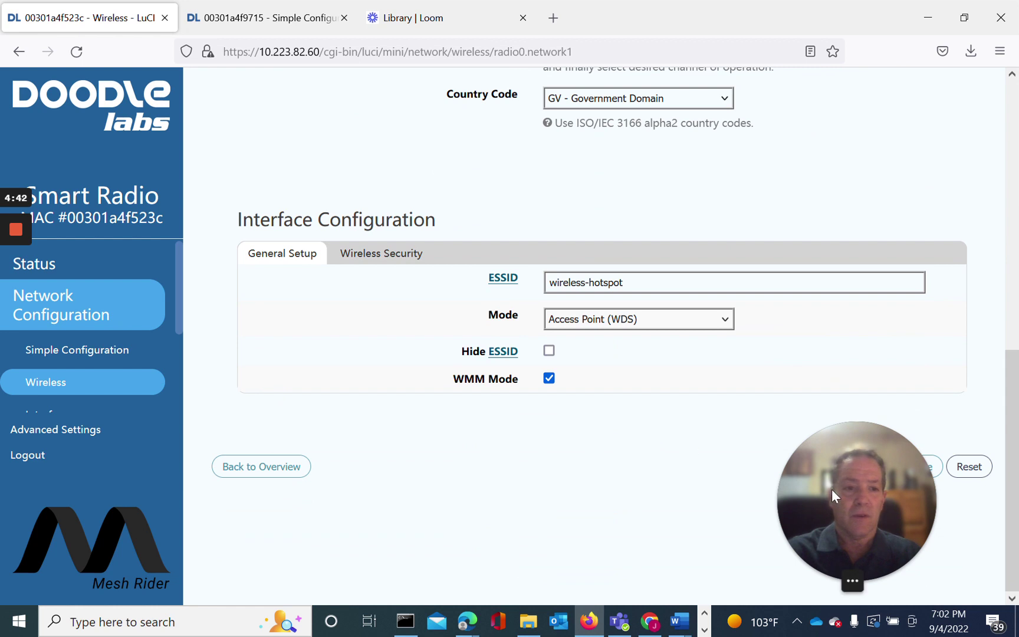
click(863, 471)
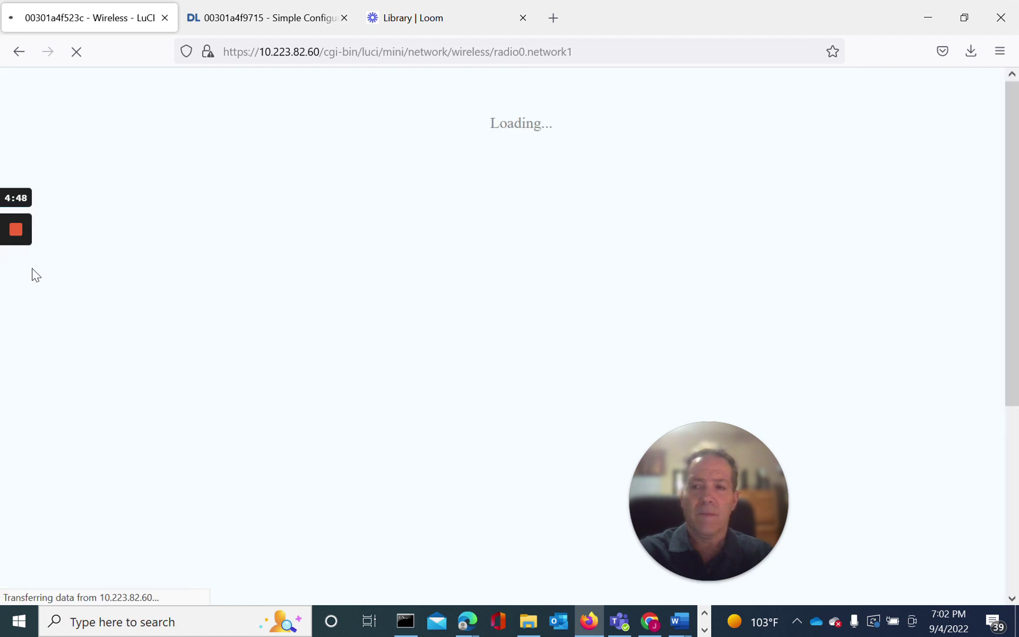
mouse_move(18, 270)
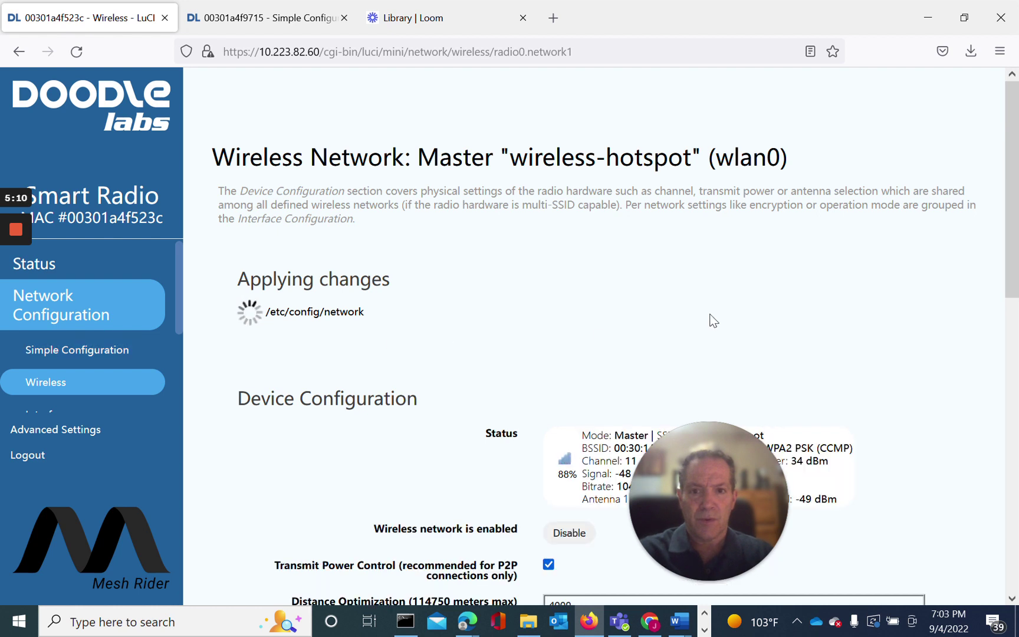
scroll(711, 319, down, 3)
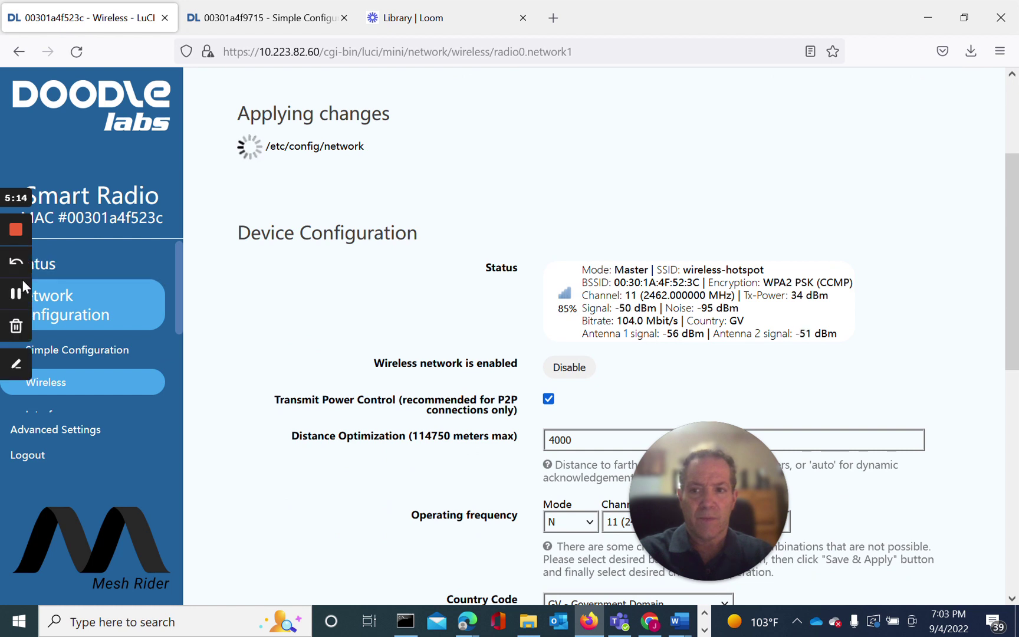
click(16, 294)
click(16, 293)
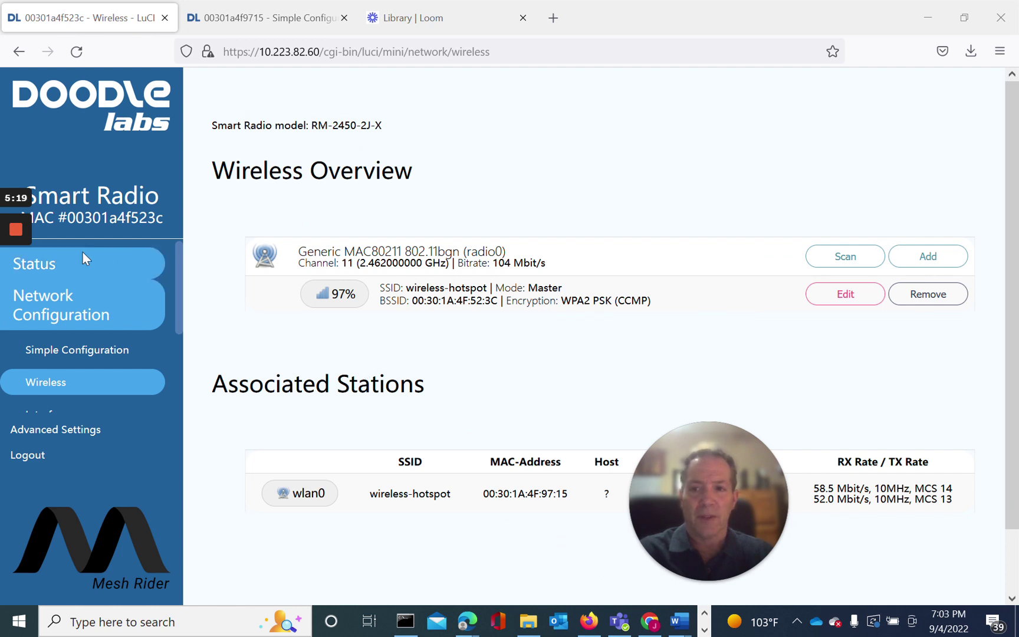
- Return to the status overview and check the wireless channel and the associated station's signal and data rates
click(51, 265)
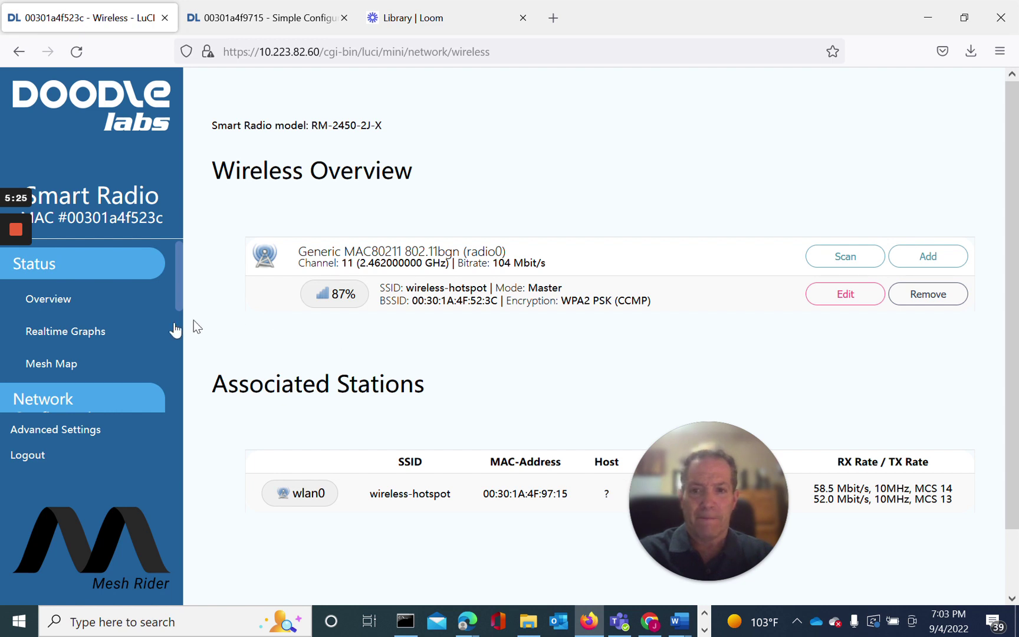
click(70, 298)
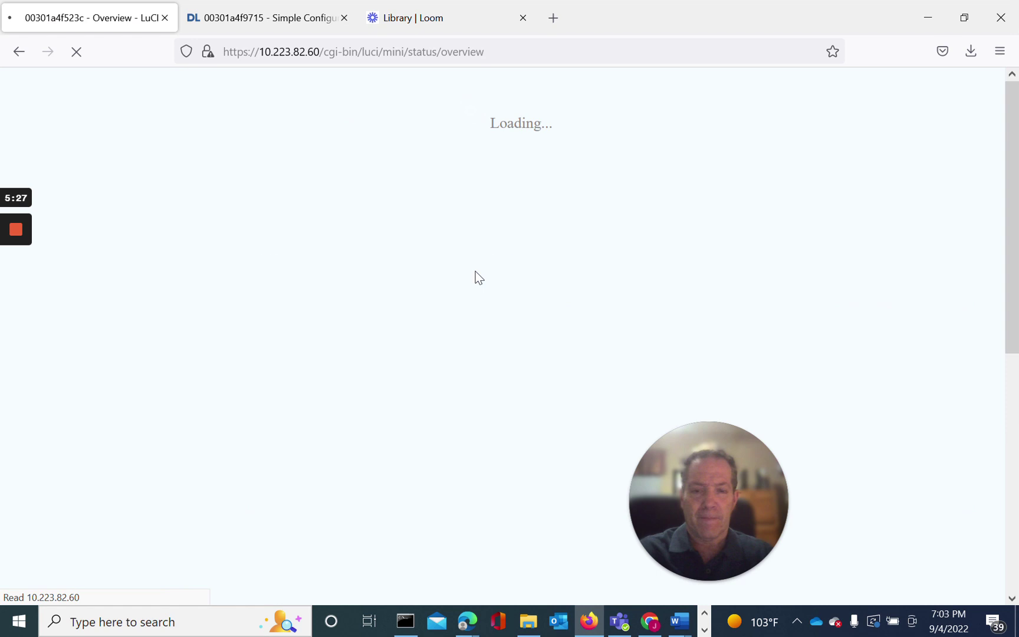
scroll(713, 303, down, 7)
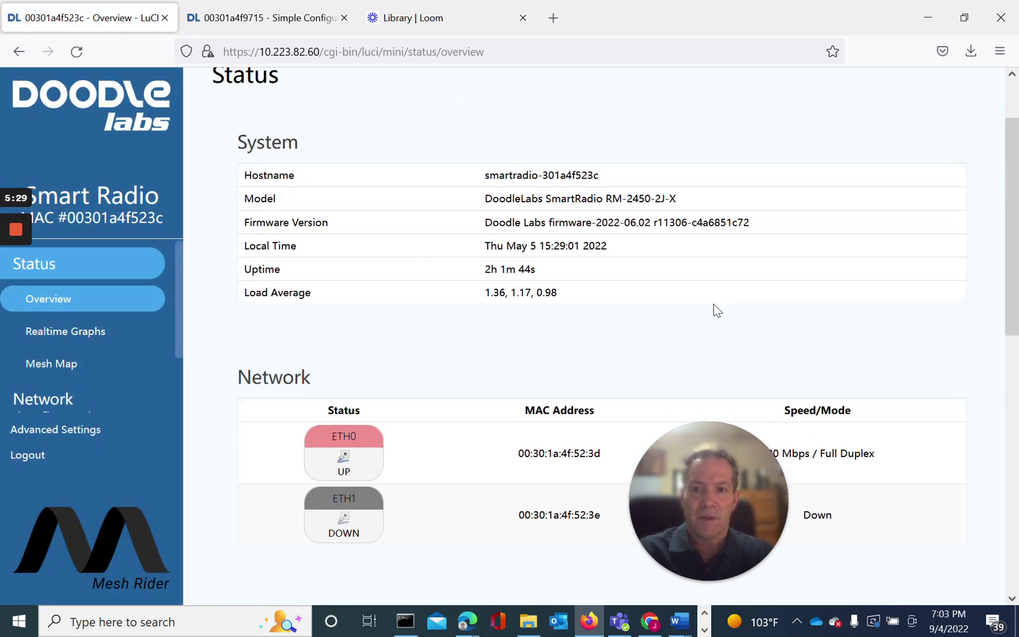
scroll(713, 303, down, 1)
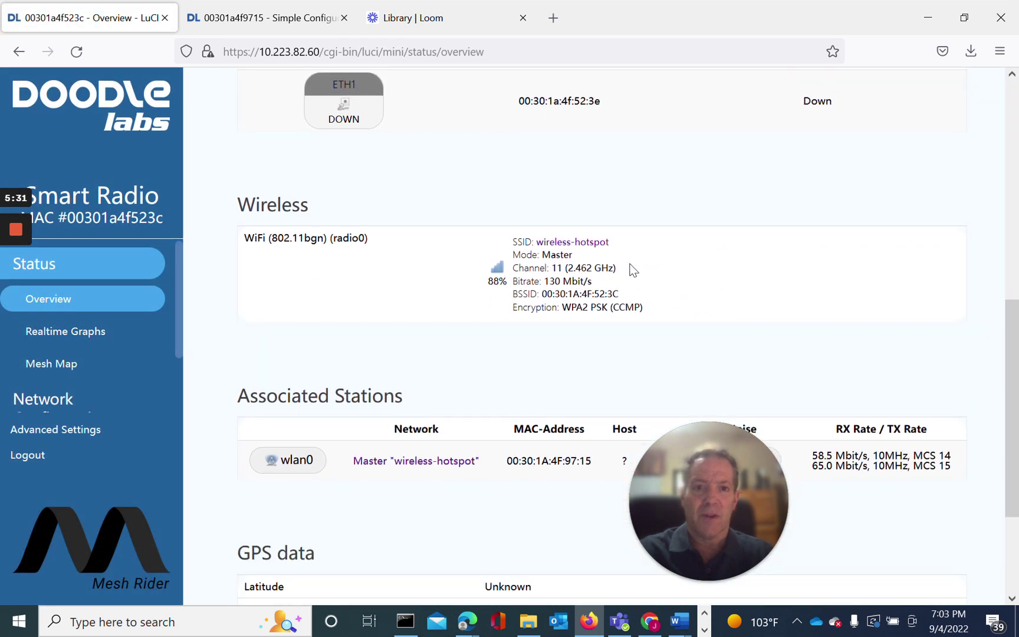
scroll(478, 313, down, 3)
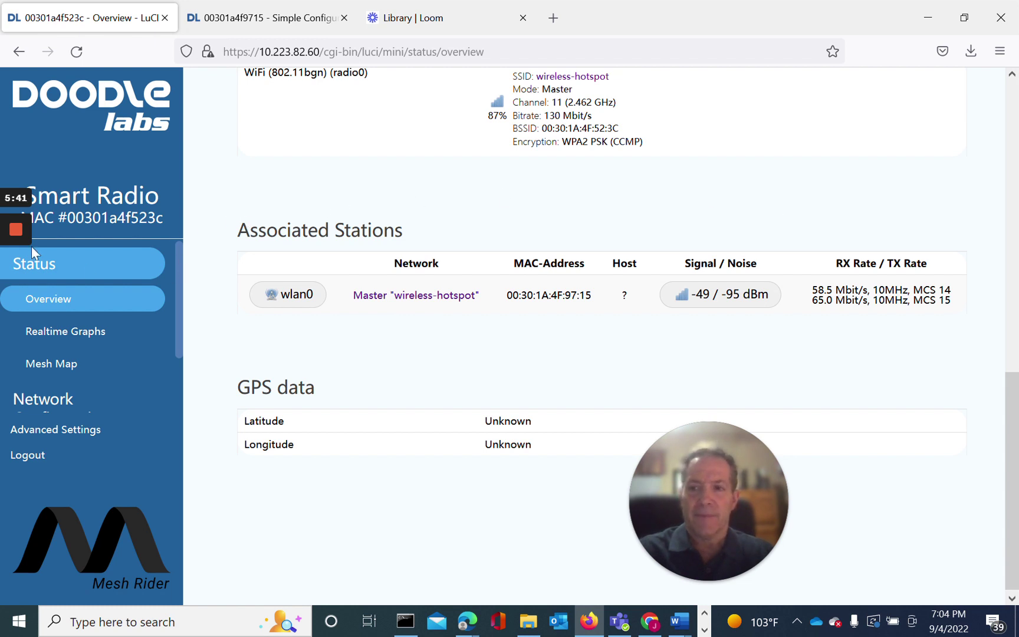
mouse_move(17, 296)
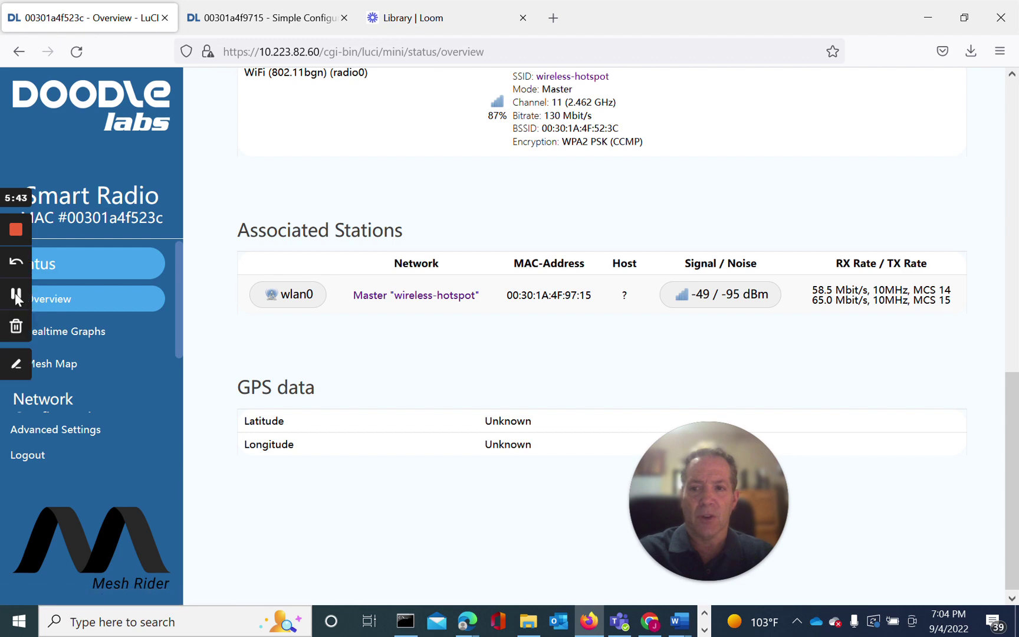
click(15, 294)
click(15, 294)
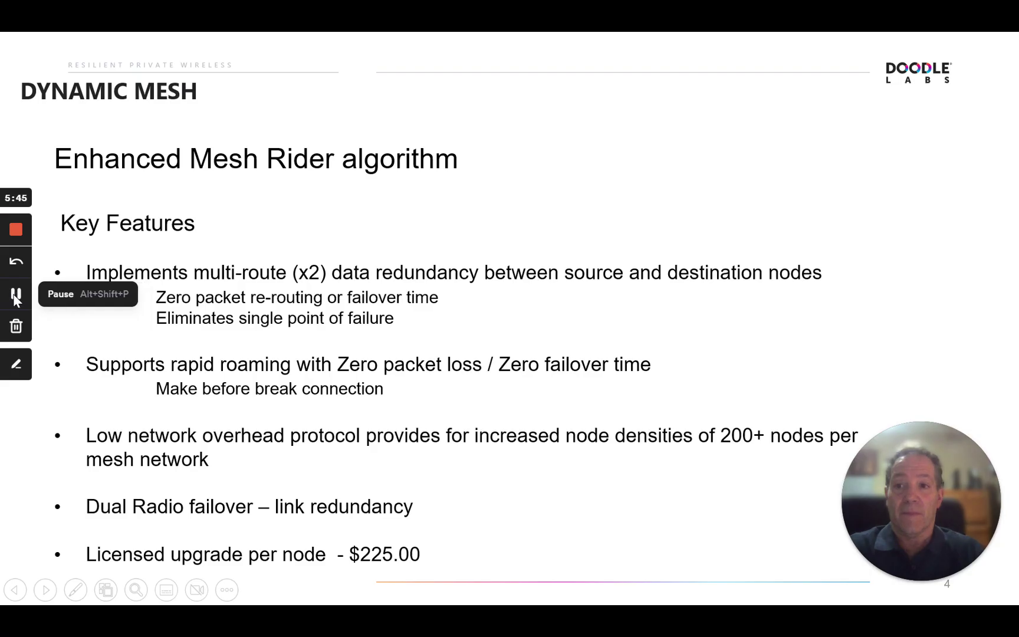